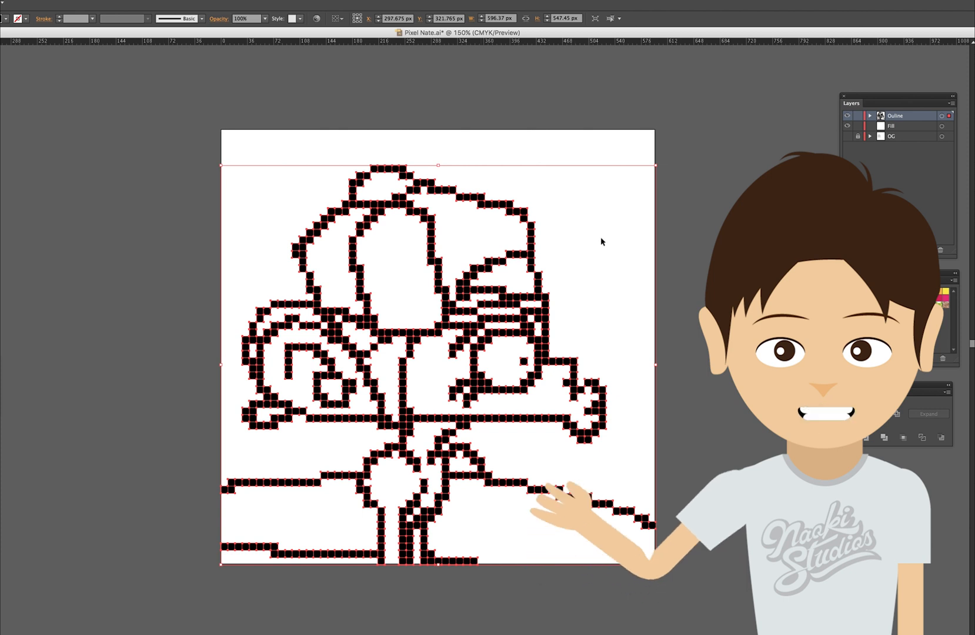
click(615, 256)
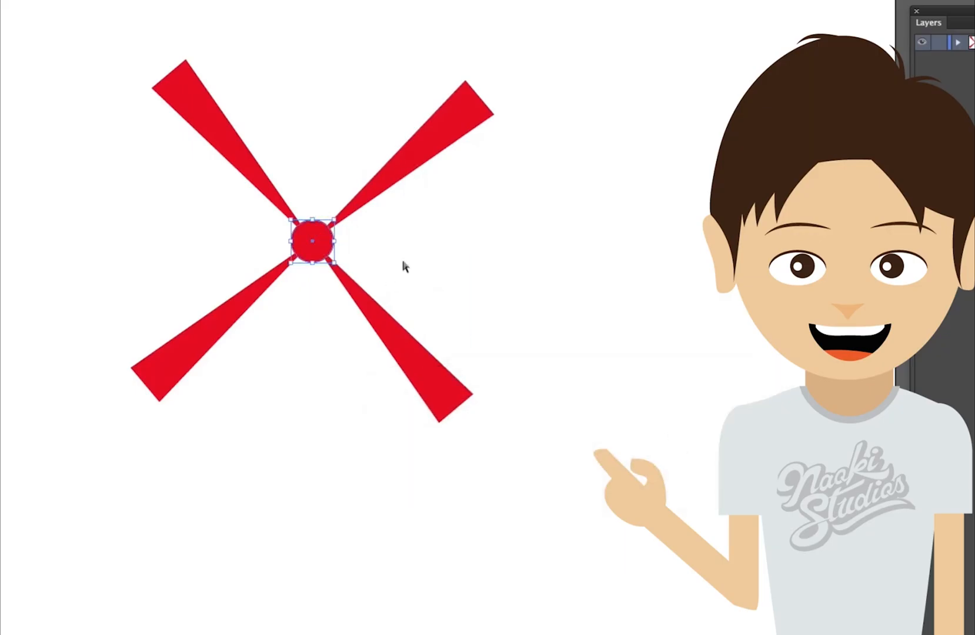
right_click(325, 245)
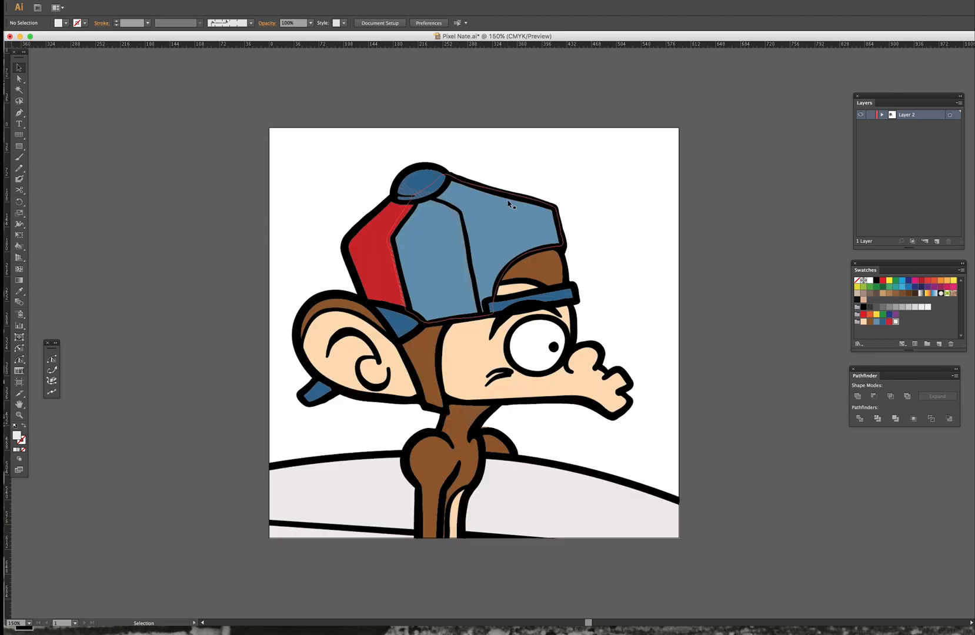
- Lower the opacity of the whole monkey artwork so it serves as a faded tracing template
click(509, 192)
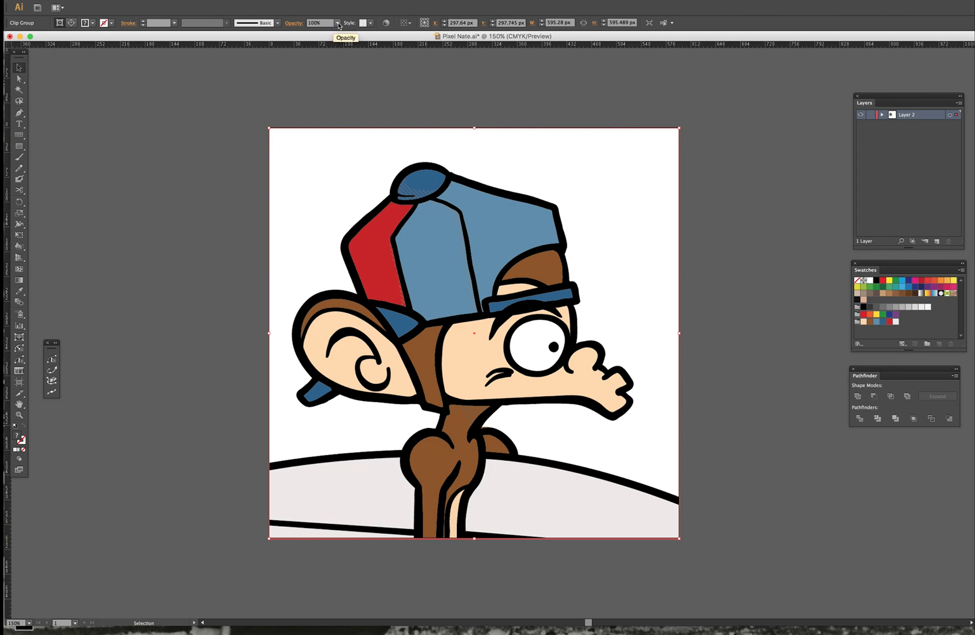
click(337, 23)
click(348, 63)
click(719, 203)
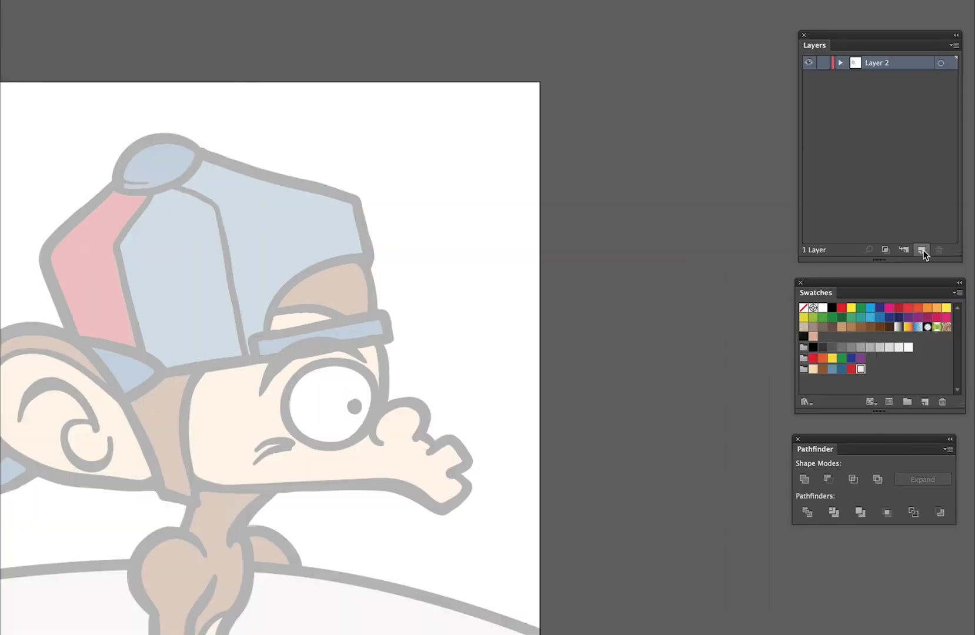
- Add two layers above the artwork layer, naming the upper one Ouline and the lower one Fill
click(921, 250)
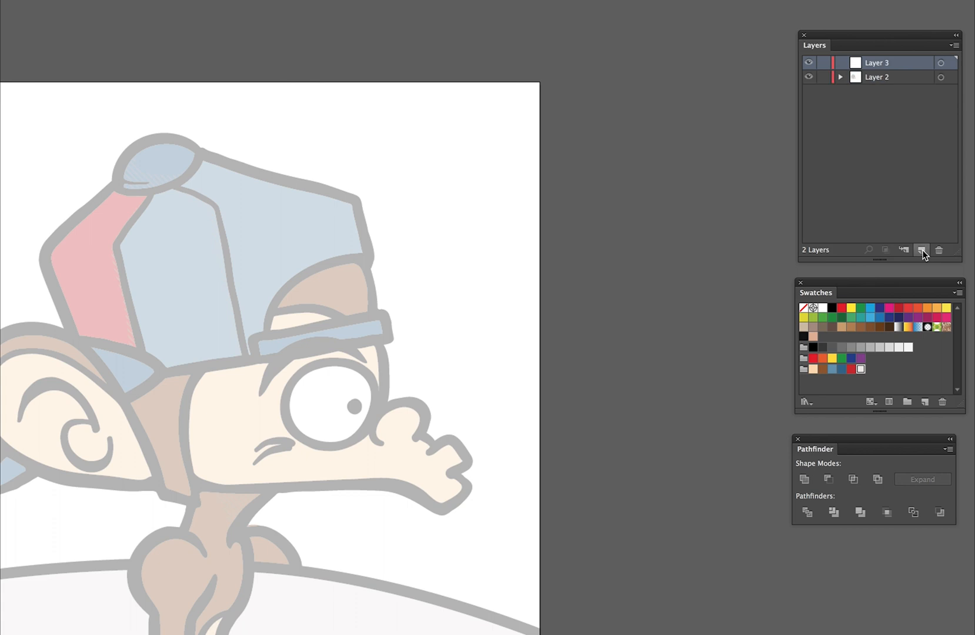
click(922, 252)
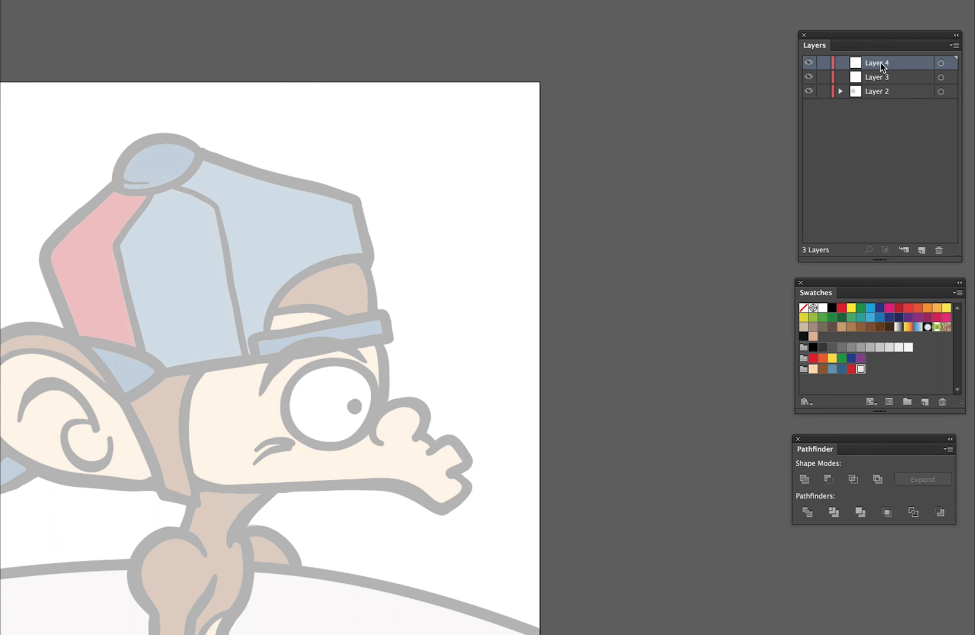
double_click(880, 65)
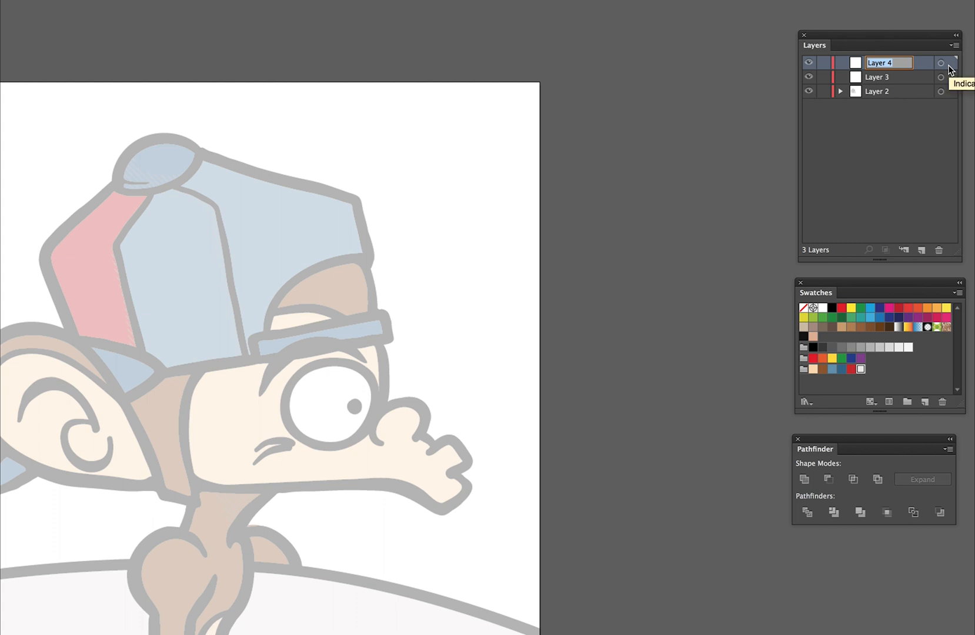
text(Ouline)
click(885, 81)
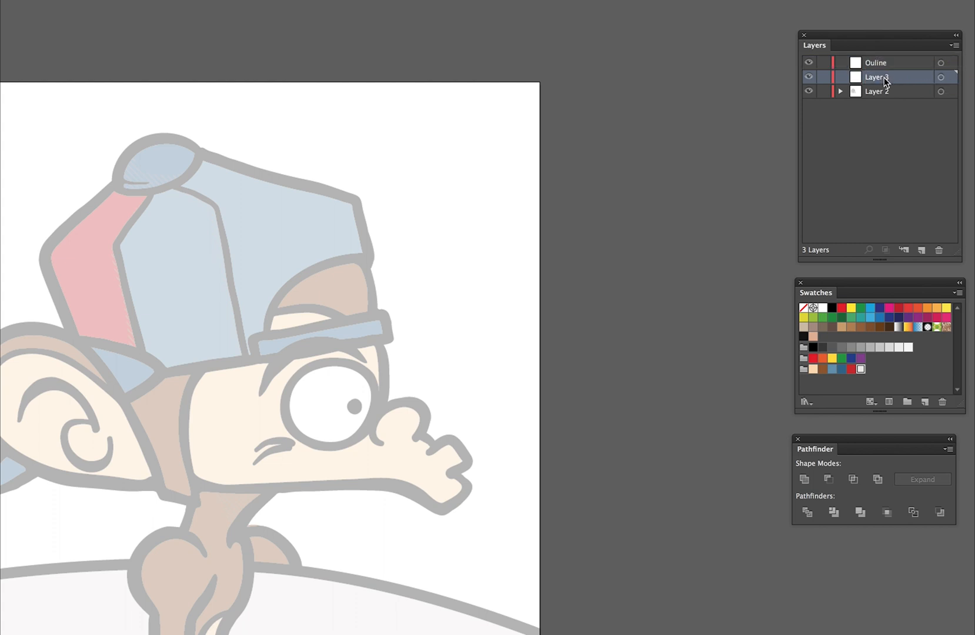
double_click(885, 79)
text(Fill)
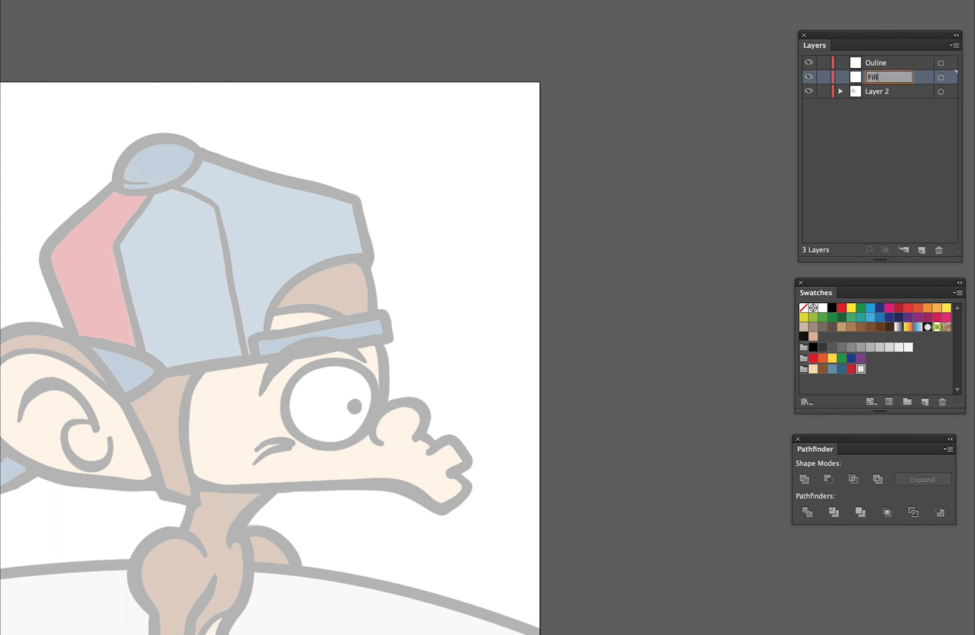
- Rename the original artwork layer as OG and lock it
double_click(883, 93)
text(OG)
key(Return)
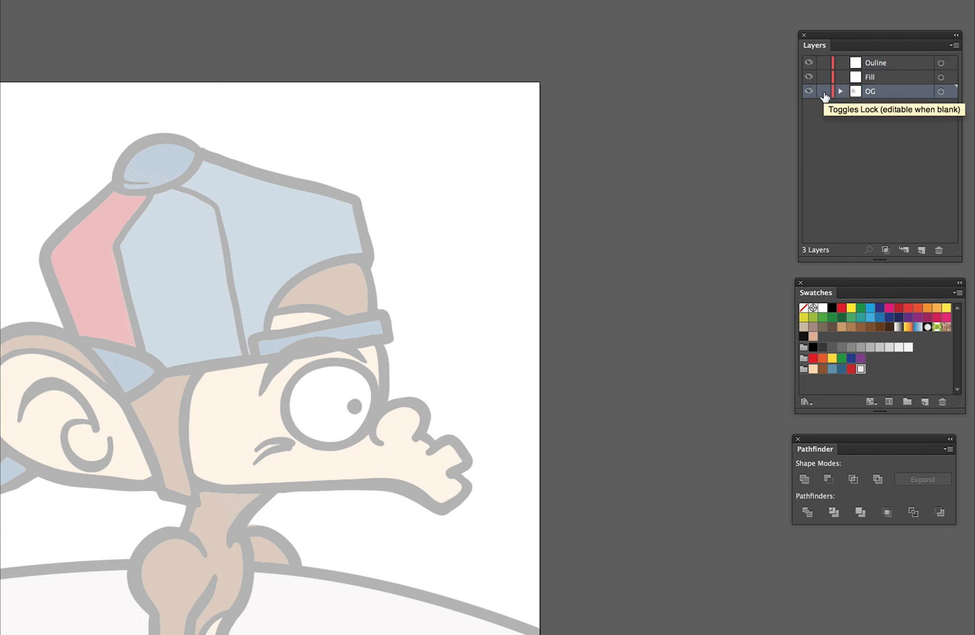
click(823, 92)
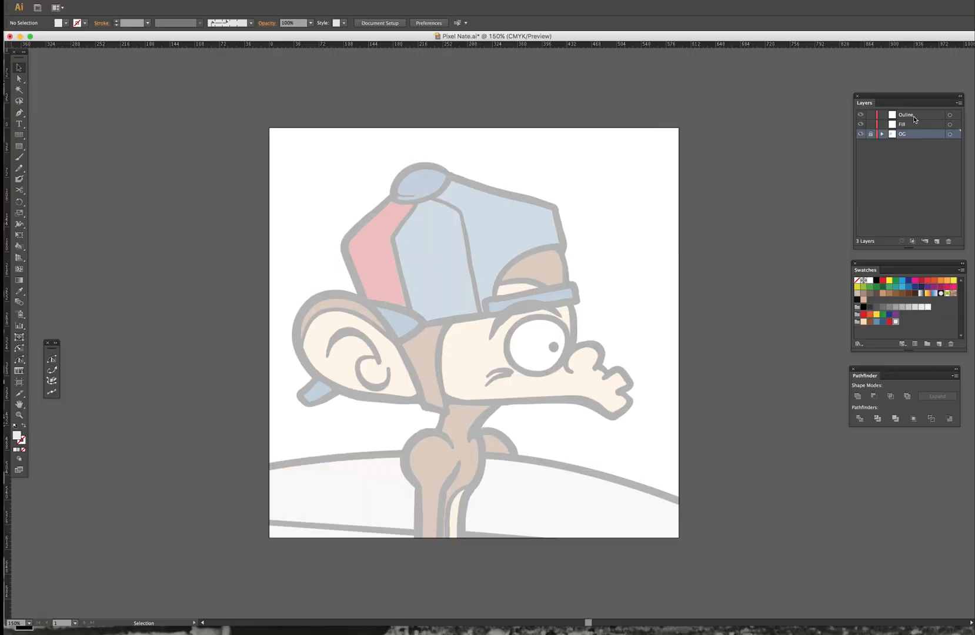
- Create a 400 x 400 px rectangular grid with 60 horizontal and 60 vertical dividers on the Ouline layer
click(891, 67)
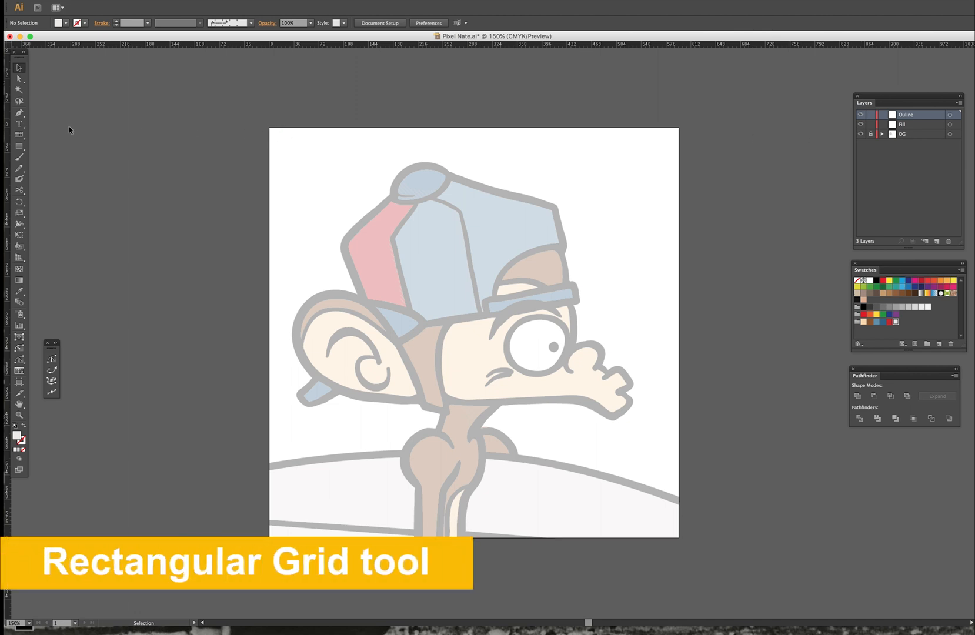
click(20, 136)
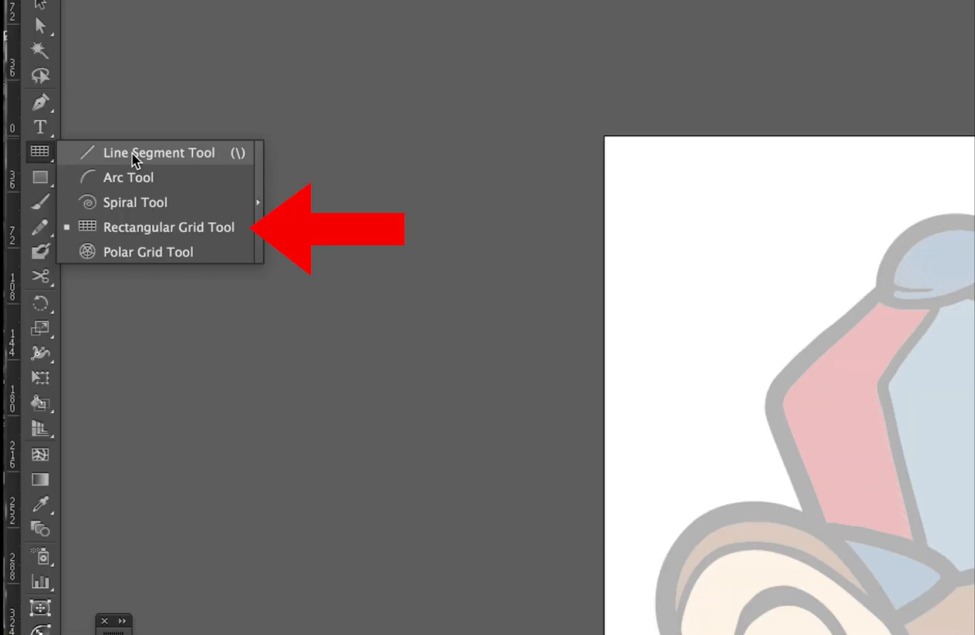
click(169, 227)
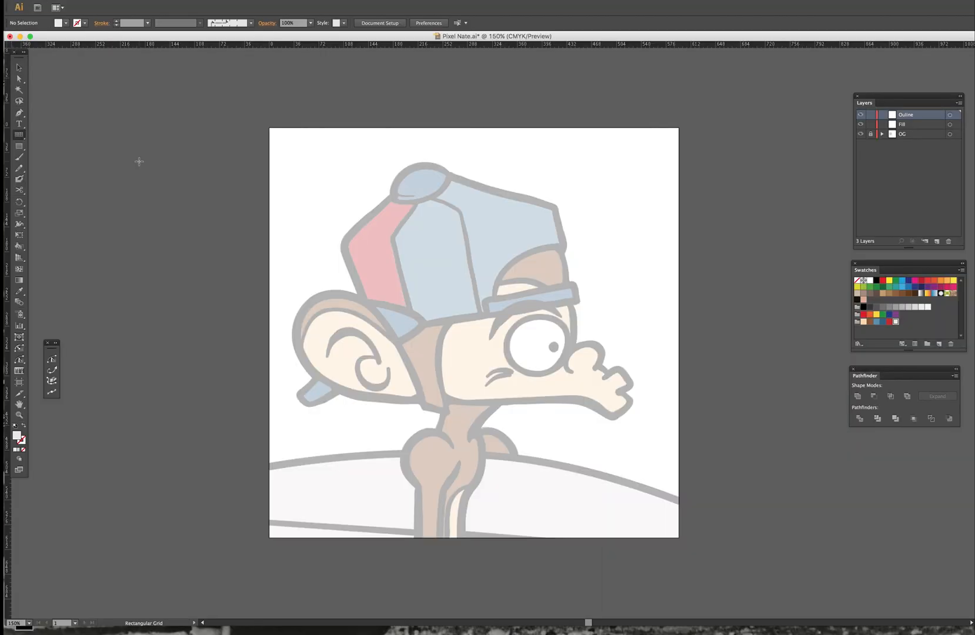
click(210, 161)
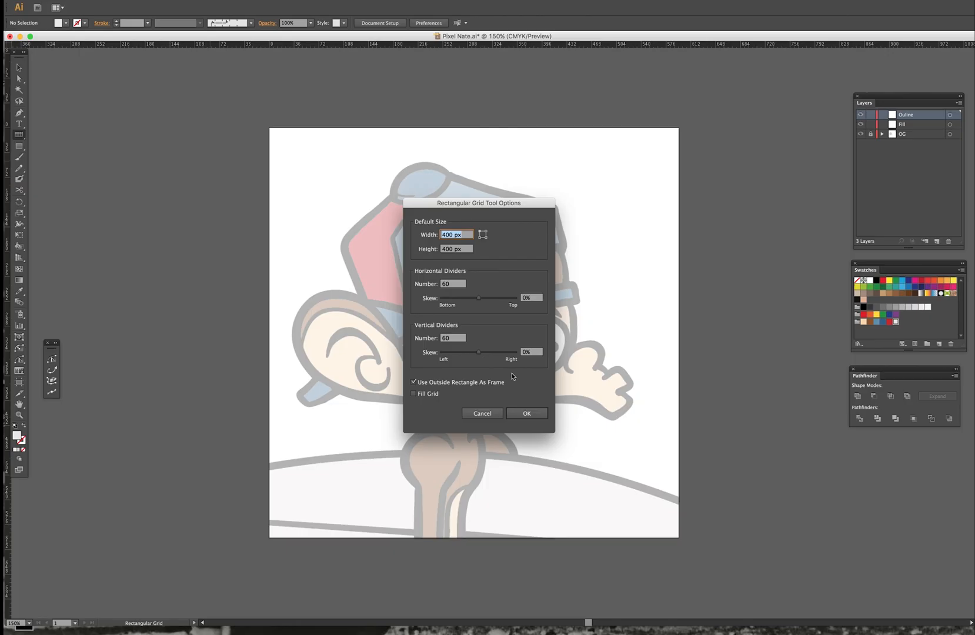
click(527, 413)
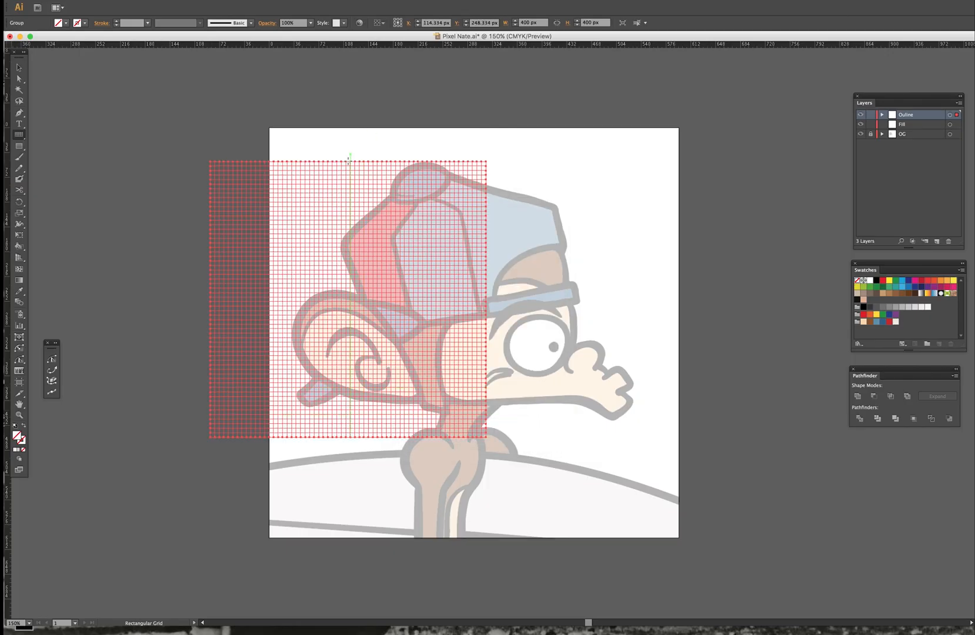
- Align the grid with the artboard's upper-left corner and scale it to cover the whole artboard
click(19, 67)
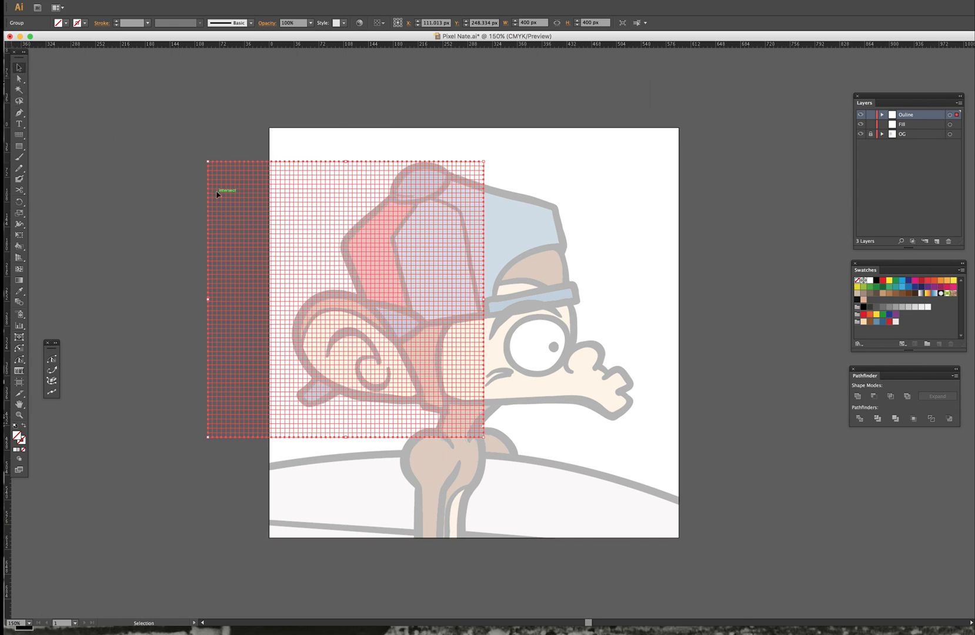
drag(217, 194, 279, 159)
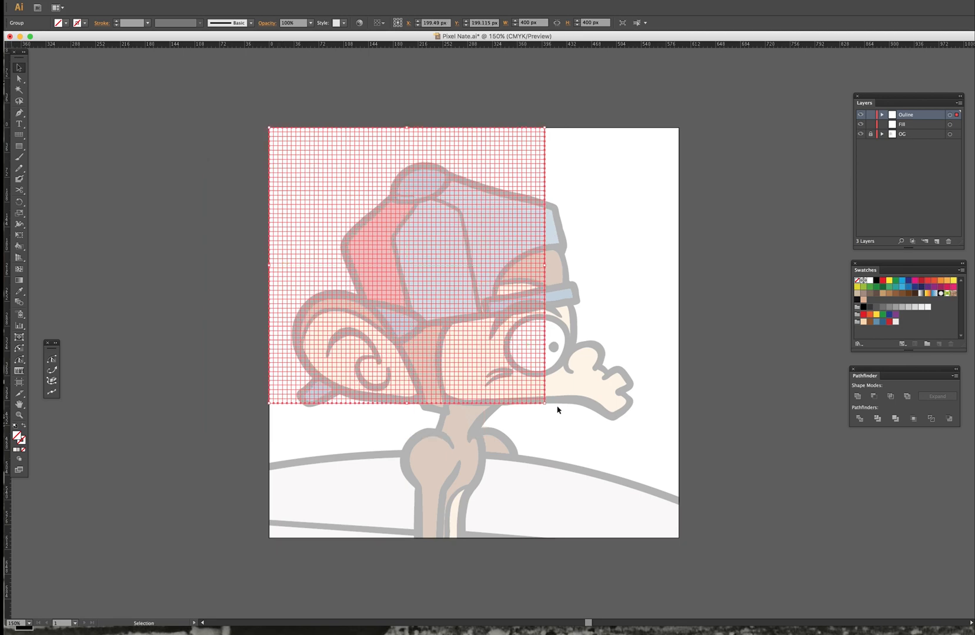
drag(545, 404, 680, 538)
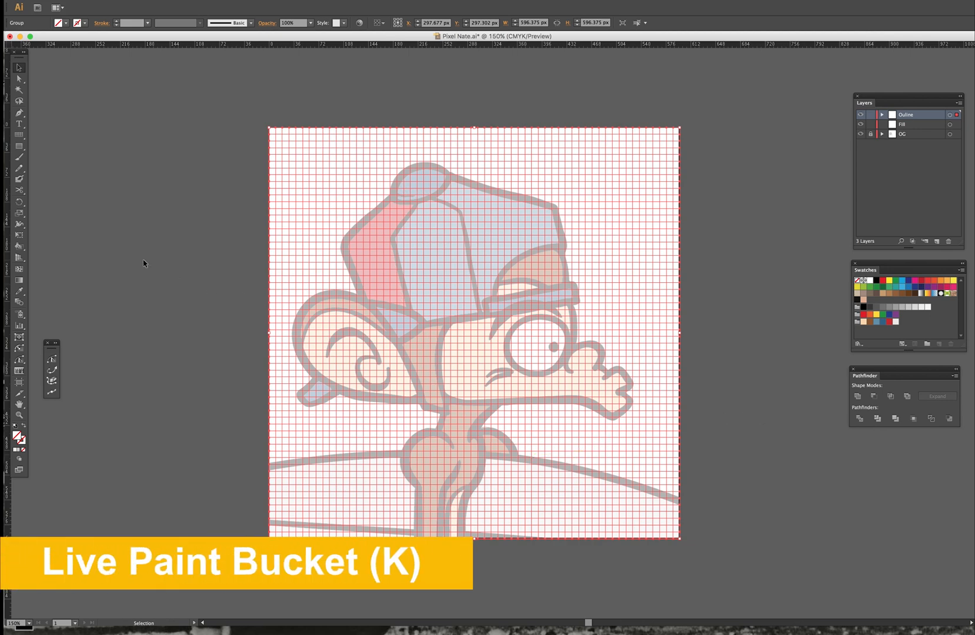
- Trace the cap's outlines in black grid cells with Live Paint Bucket, and clear the stray cells beside the front seam with no fill
click(20, 249)
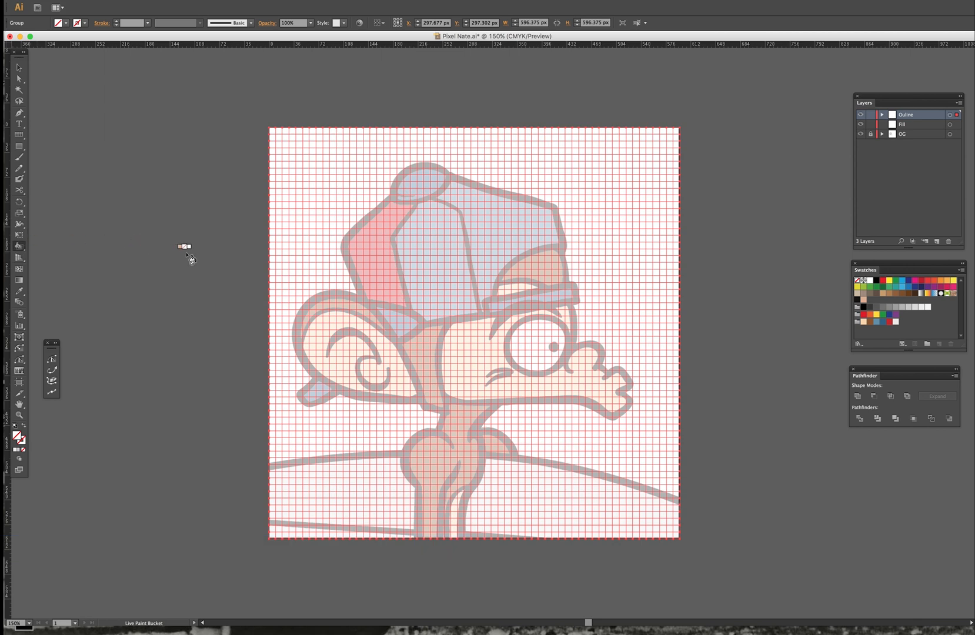
click(863, 307)
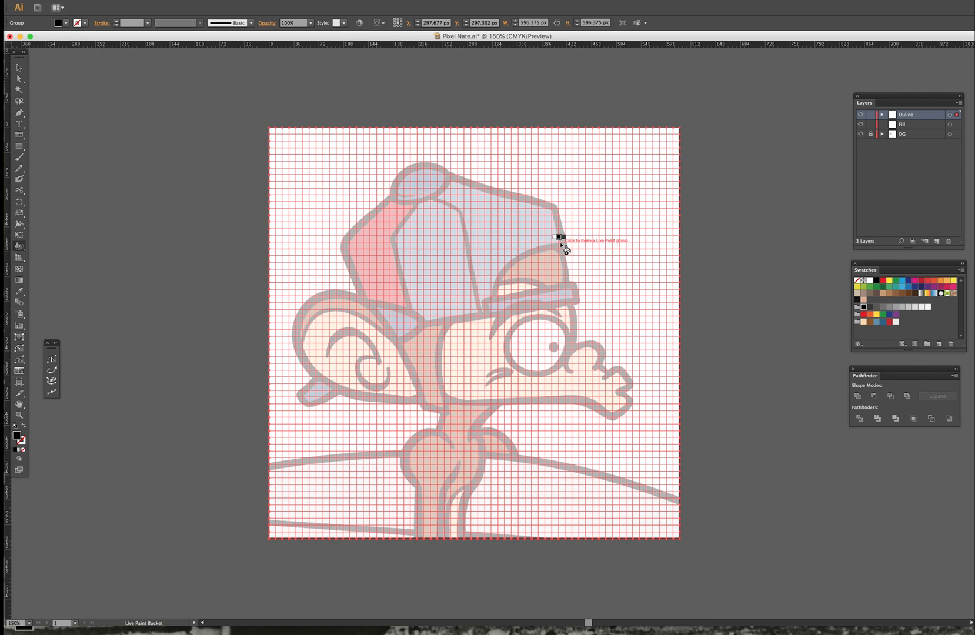
mouse_move(562, 245)
mouse_down()
mouse_move(555, 210)
mouse_move(455, 176)
mouse_move(394, 190)
mouse_move(454, 180)
mouse_move(343, 246)
mouse_move(411, 307)
mouse_move(392, 237)
mouse_move(392, 129)
mouse_move(442, 158)
mouse_move(455, 214)
mouse_move(478, 232)
mouse_move(461, 241)
mouse_move(472, 304)
mouse_up()
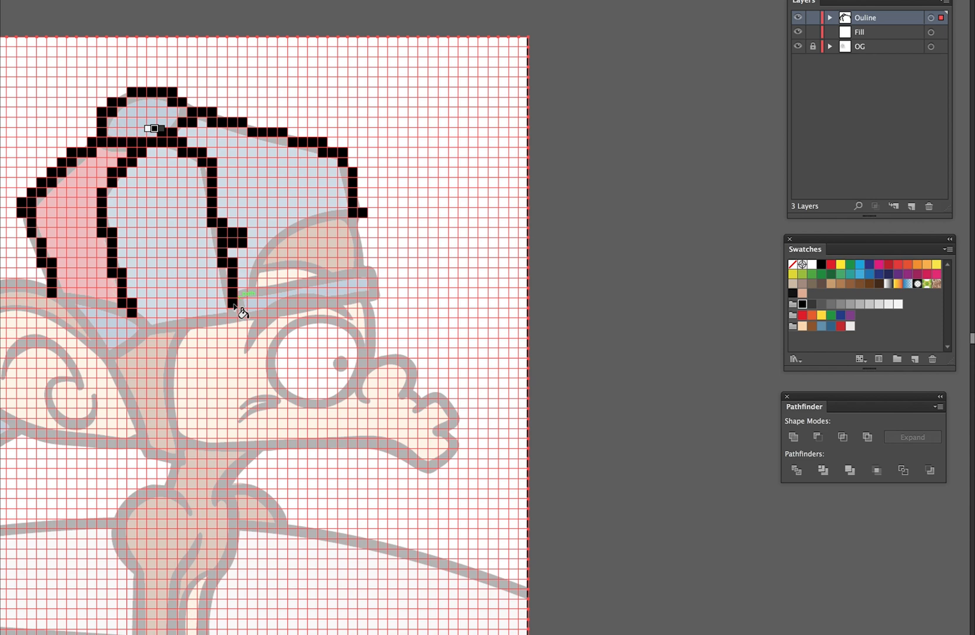
click(793, 264)
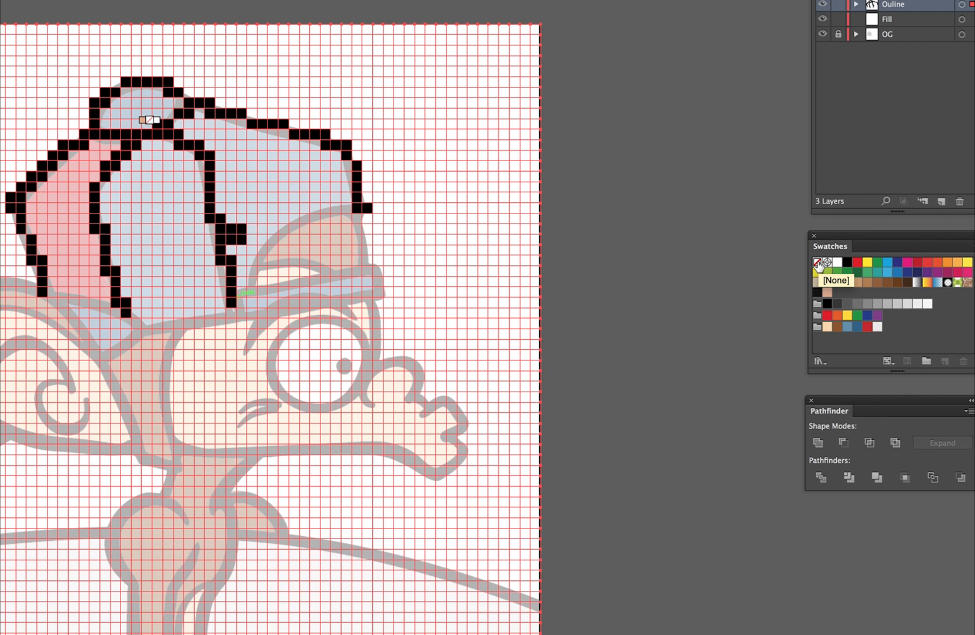
drag(241, 216, 241, 236)
- Trace the remaining cap band, ear, face, eye and snout outlines in black grid cells with the Live Paint Bucket
click(827, 304)
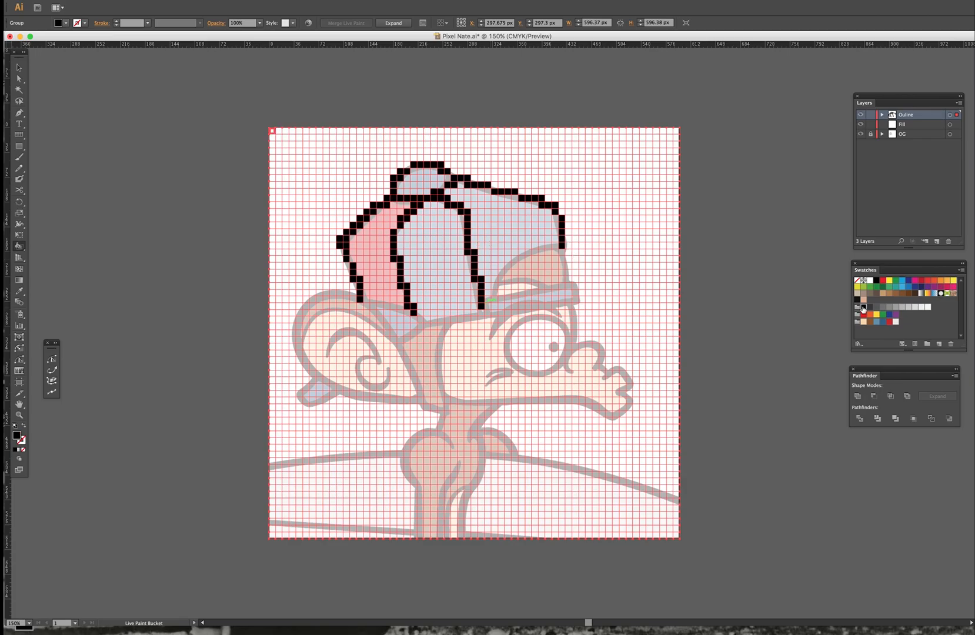
drag(352, 208, 252, 271)
drag(262, 259, 339, 279)
mouse_move(367, 237)
mouse_down()
mouse_move(147, 330)
mouse_move(42, 291)
mouse_up()
drag(128, 337, 106, 365)
drag(454, 319, 443, 413)
mouse_move(430, 407)
mouse_down()
mouse_move(305, 367)
mouse_move(419, 400)
mouse_up()
key(super+z)
mouse_move(425, 402)
mouse_down()
mouse_move(388, 328)
mouse_move(424, 403)
mouse_up()
mouse_move(306, 363)
mouse_down()
mouse_move(398, 343)
mouse_move(340, 393)
mouse_up()
mouse_move(523, 310)
mouse_down()
mouse_move(489, 340)
mouse_move(612, 380)
mouse_move(629, 401)
mouse_move(447, 391)
mouse_move(420, 535)
mouse_up()
click(554, 345)
- Fill black grid cells along the arm, shoulder and background curve outlines with the Live Paint Bucket
drag(461, 461, 441, 535)
drag(474, 434, 460, 535)
drag(488, 428, 514, 454)
drag(487, 454, 677, 502)
drag(414, 528, 272, 521)
drag(400, 454, 272, 468)
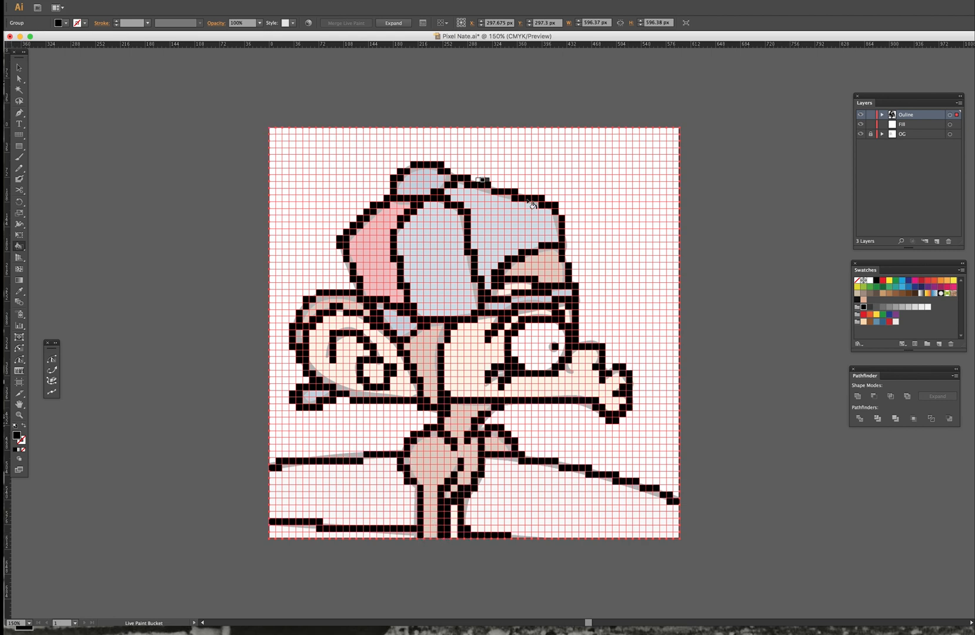
- Hide the OG template layer and ungroup the painted grid
click(861, 134)
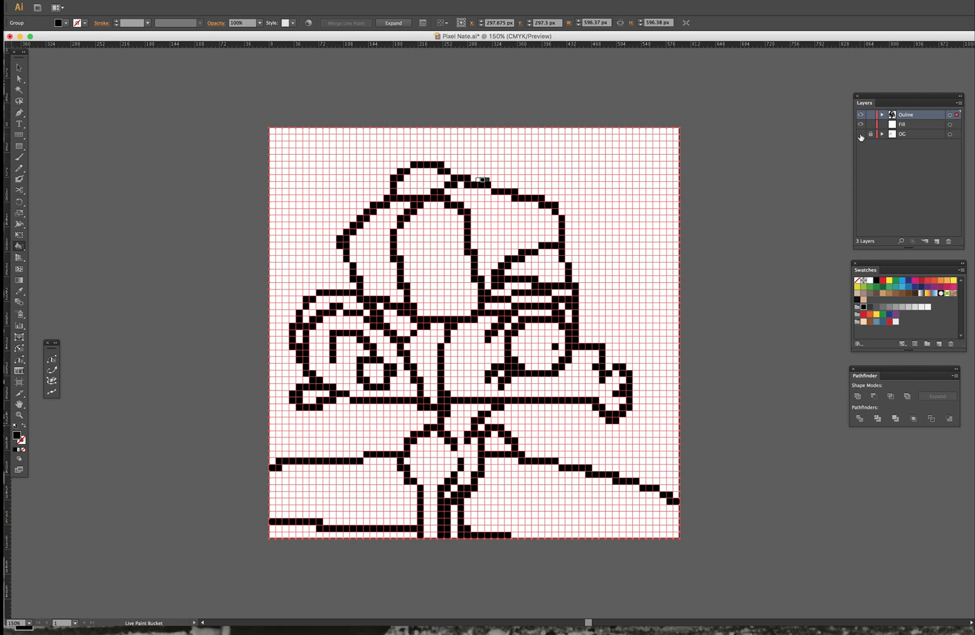
key(v)
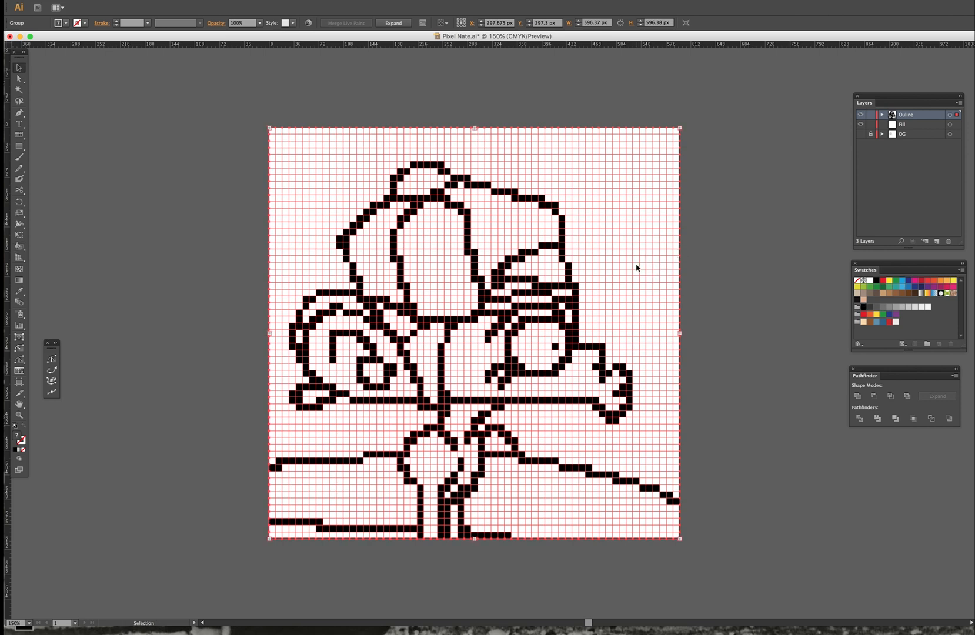
right_click(645, 266)
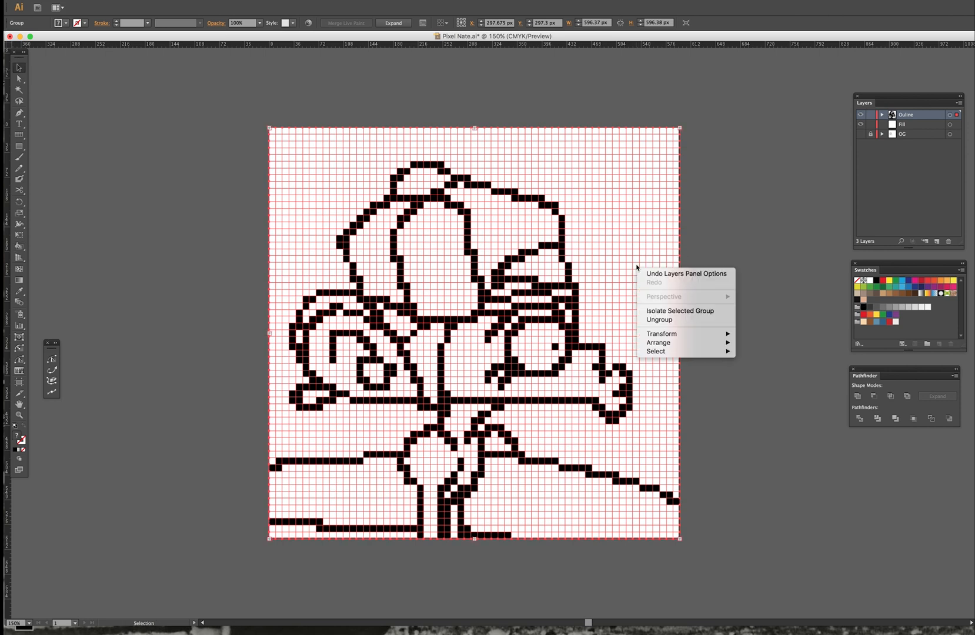
click(667, 321)
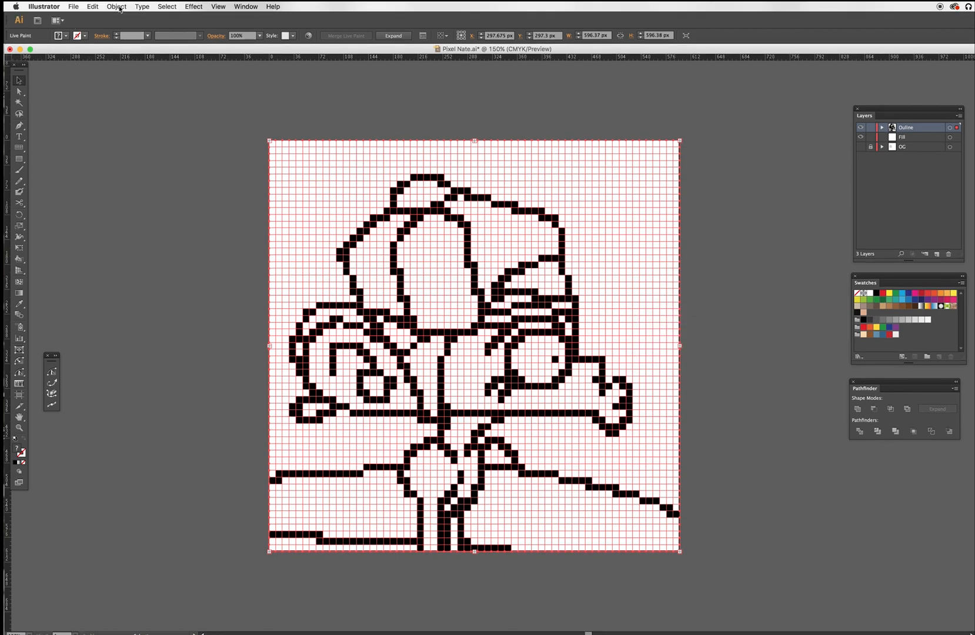
- Expand the Live Paint object into separate filled shapes and deselect it
click(117, 6)
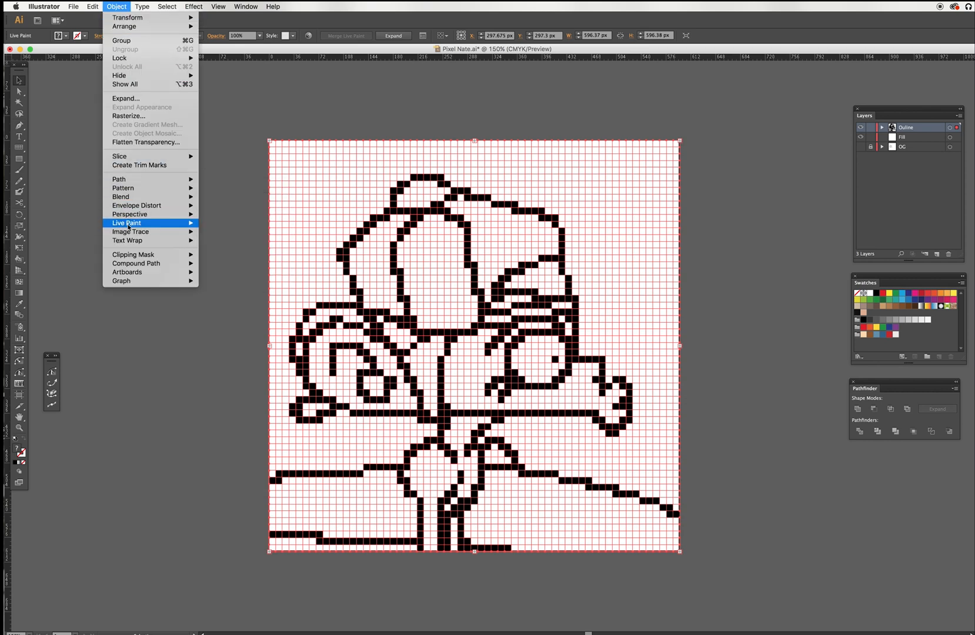
mouse_move(130, 228)
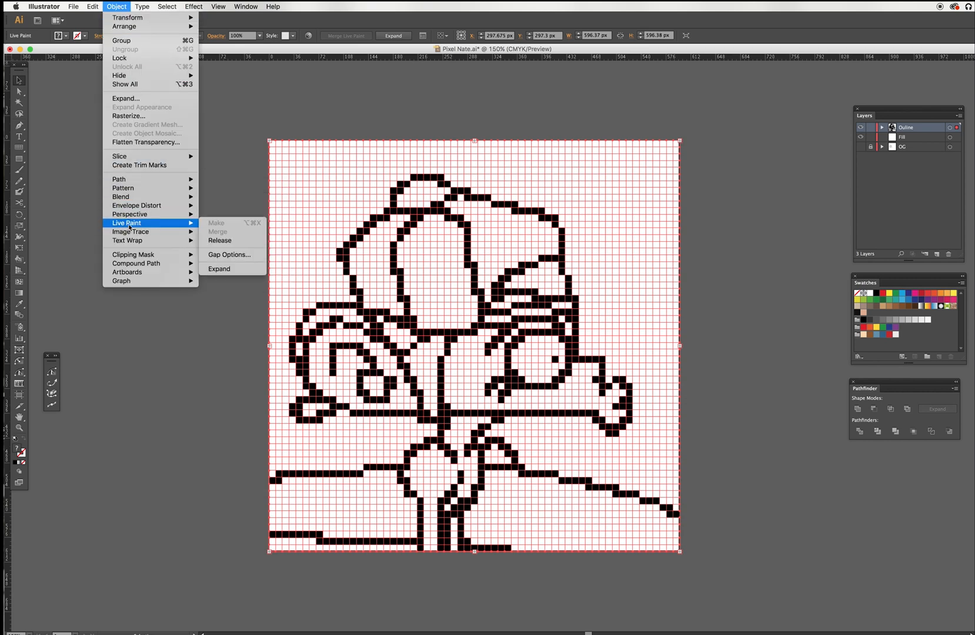
click(220, 268)
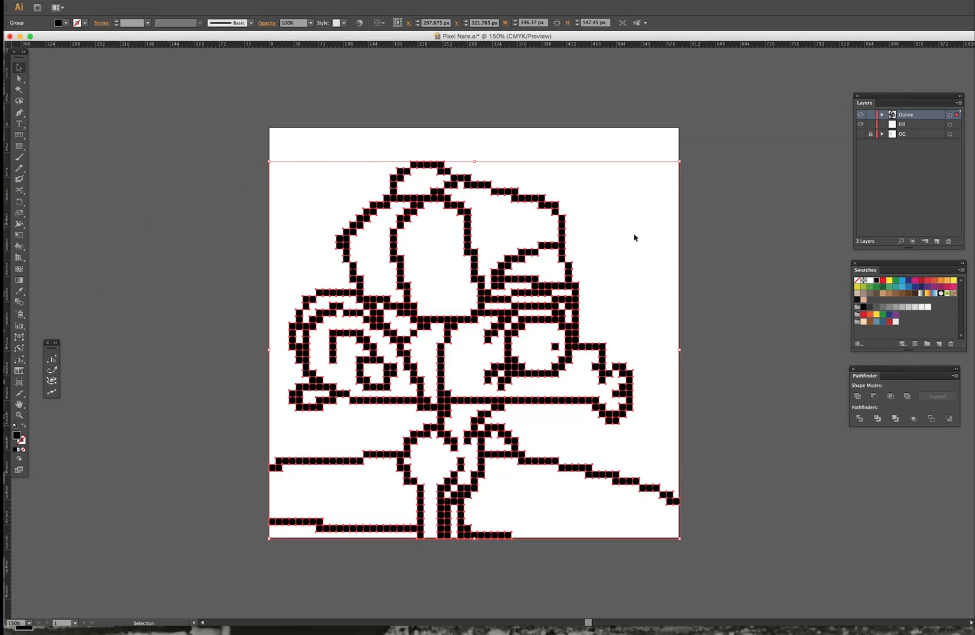
click(639, 258)
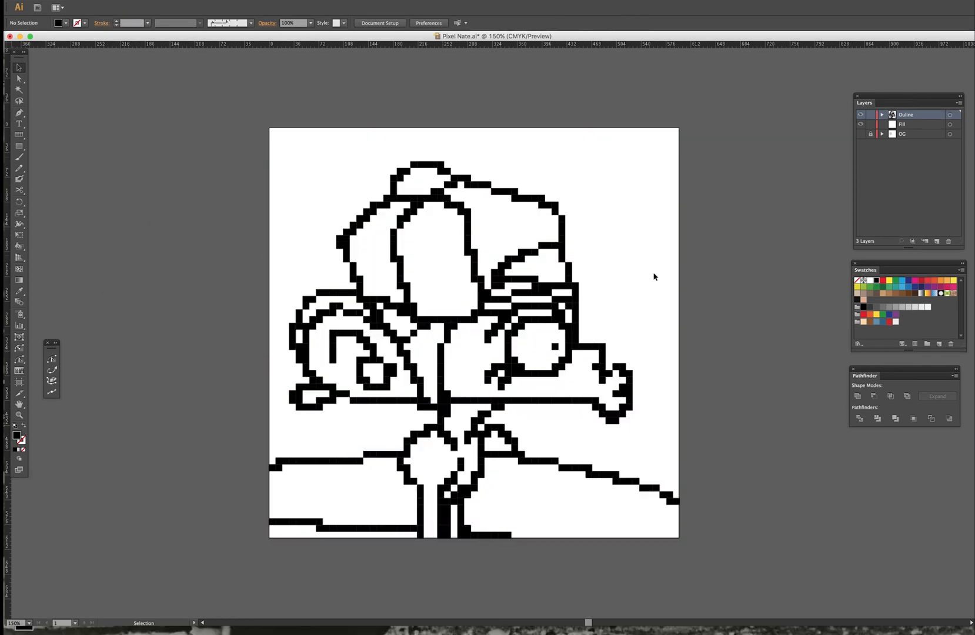
- Examine the seams between the black pixels at the cap's front corner up close
scroll(620, 230, left, 2)
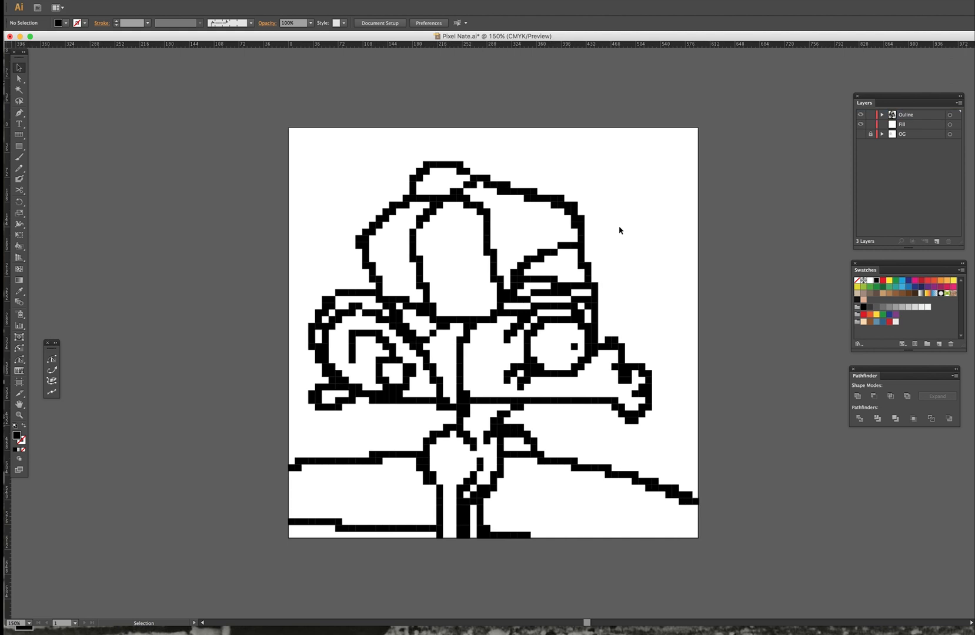
key(z)
drag(564, 198, 596, 230)
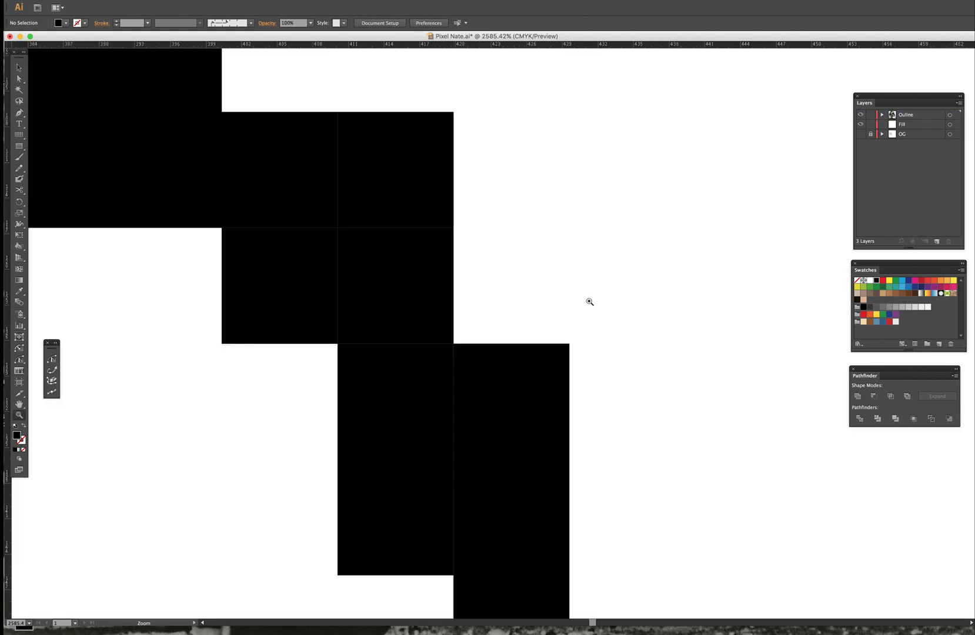
- Merge all the black outline pixels into one shape with Pathfinder Unite and check the cap's front edge for seams
key(v)
key(a)
key(super+0)
key(v)
key(super+a)
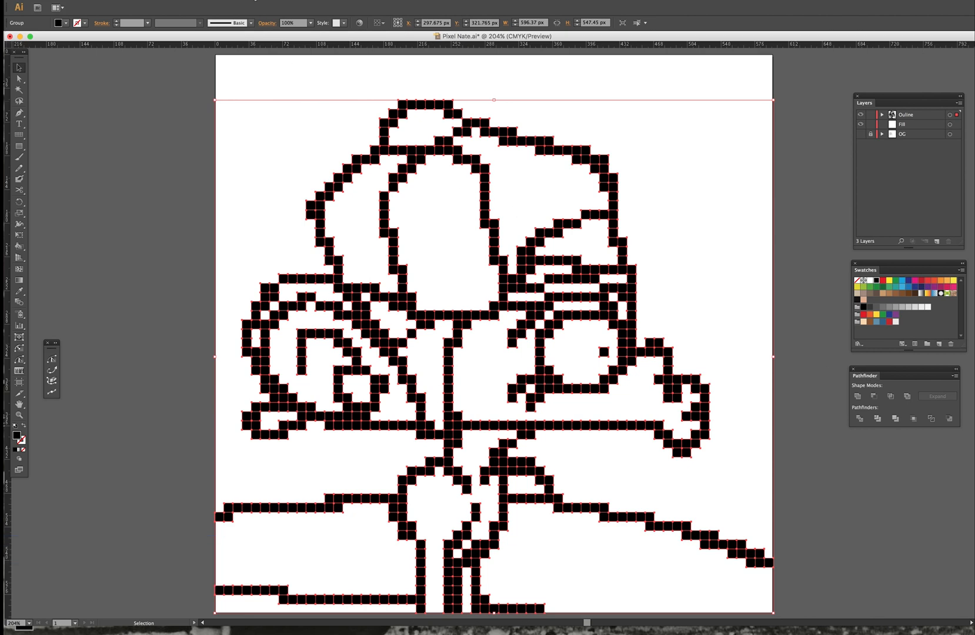
click(245, 9)
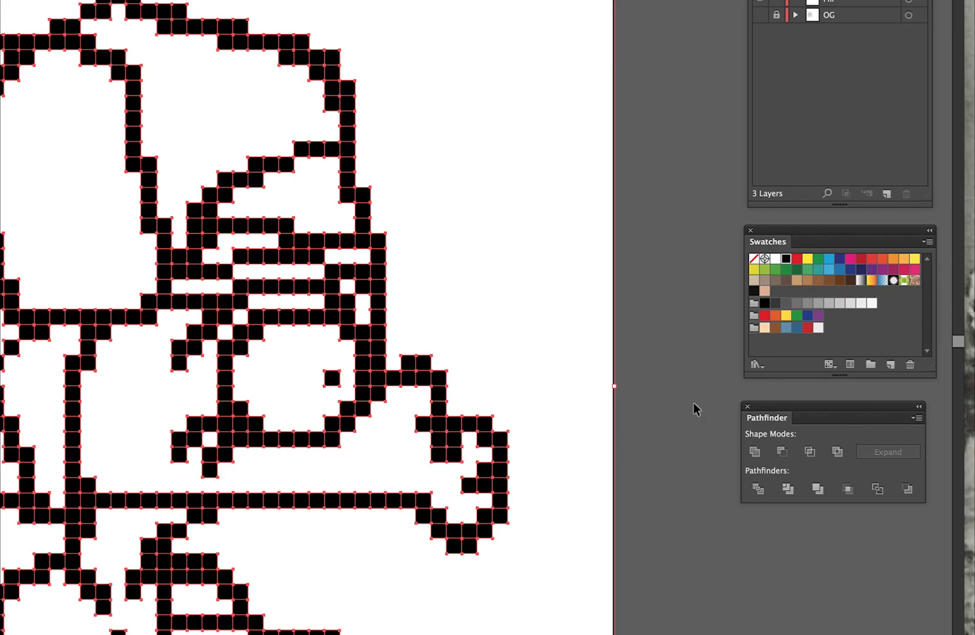
click(756, 453)
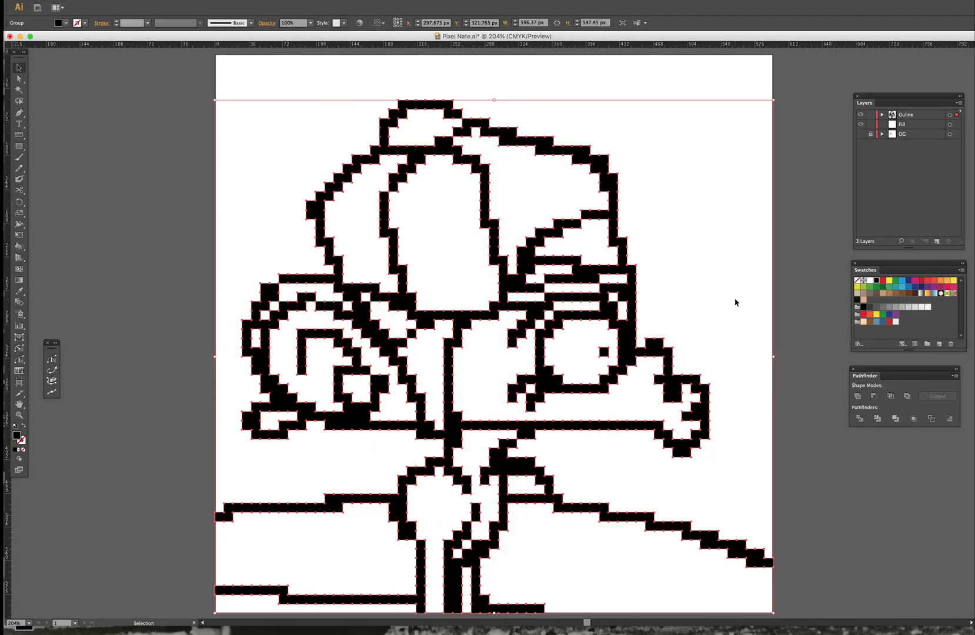
key(z)
drag(290, 32, 297, 39)
drag(583, 149, 632, 186)
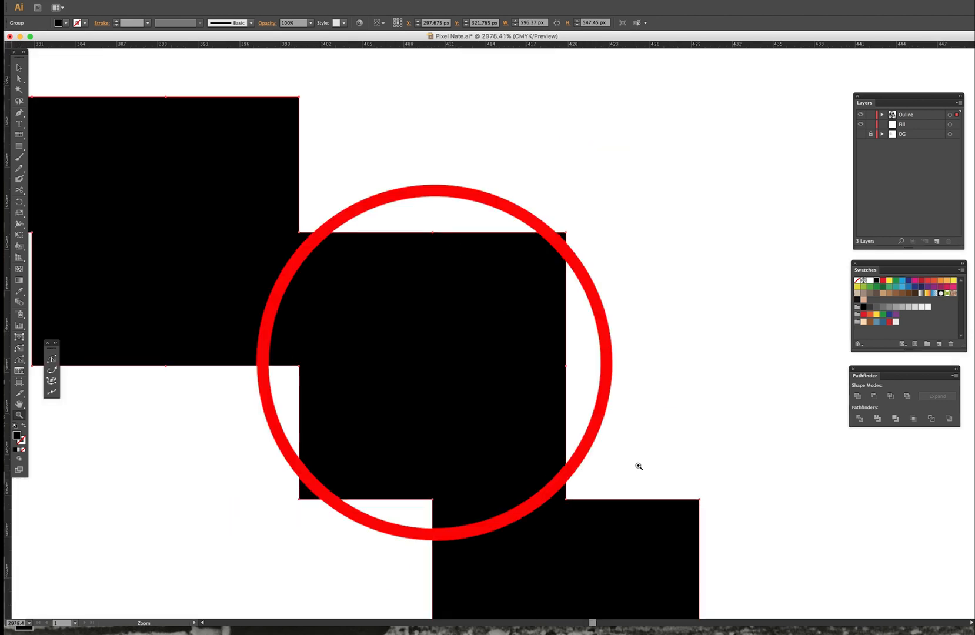
key(super+0)
key(v)
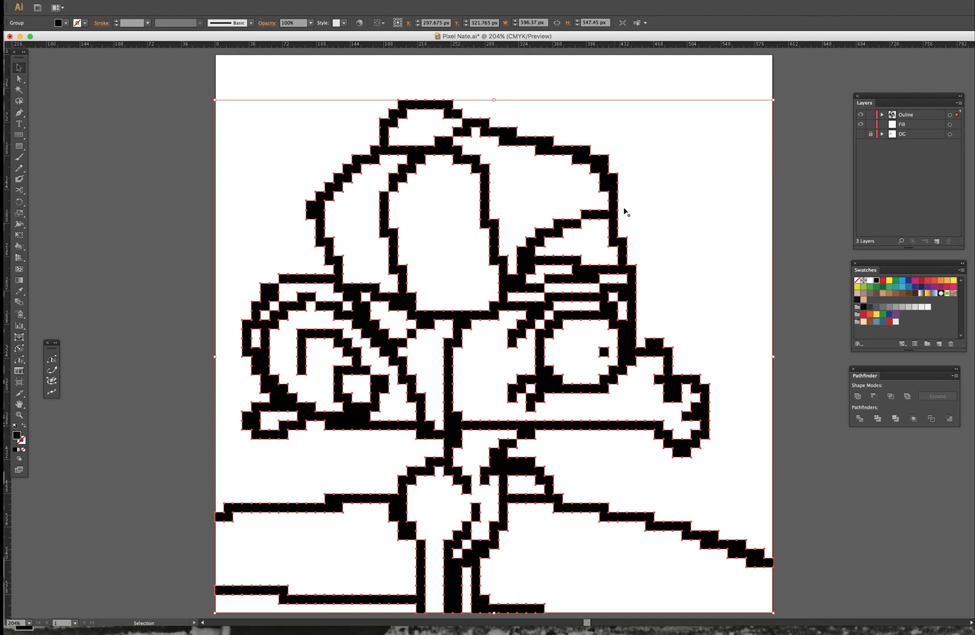
- Activate the Fill layer with the OG template shown, and fill the face, muzzle and ear areas peach with the Live Paint Bucket
click(923, 126)
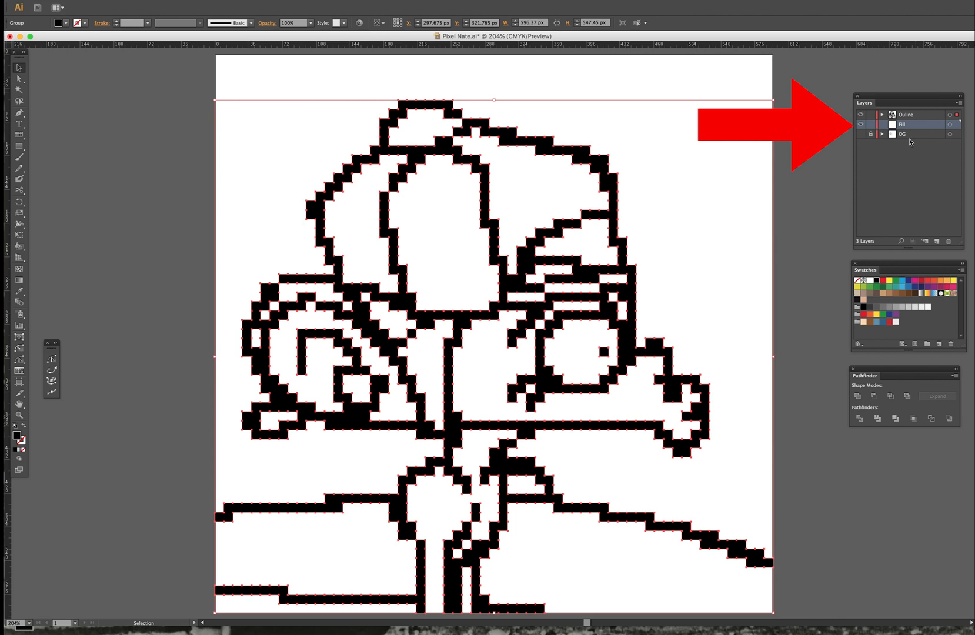
click(861, 135)
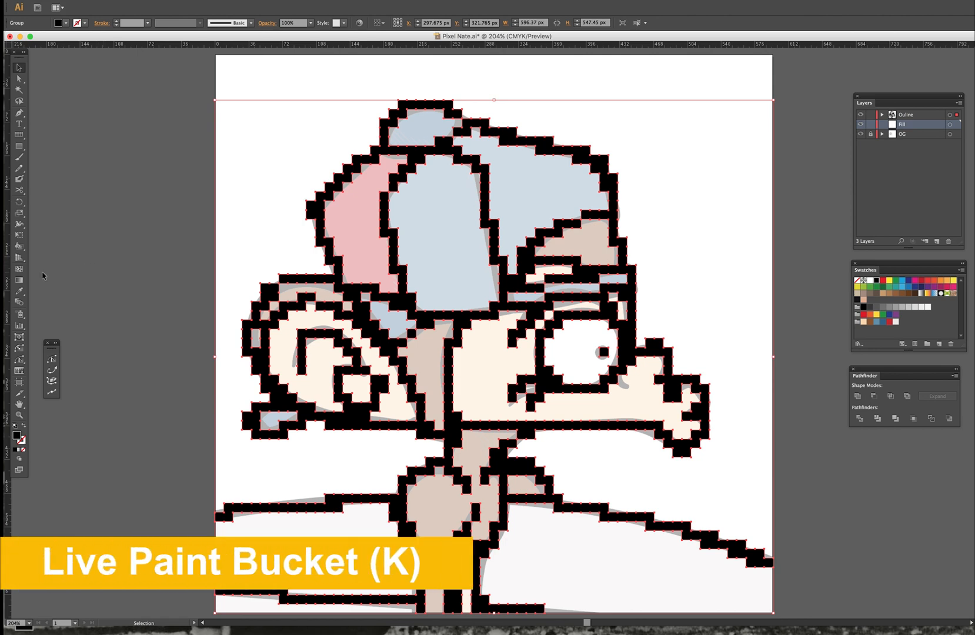
key(k)
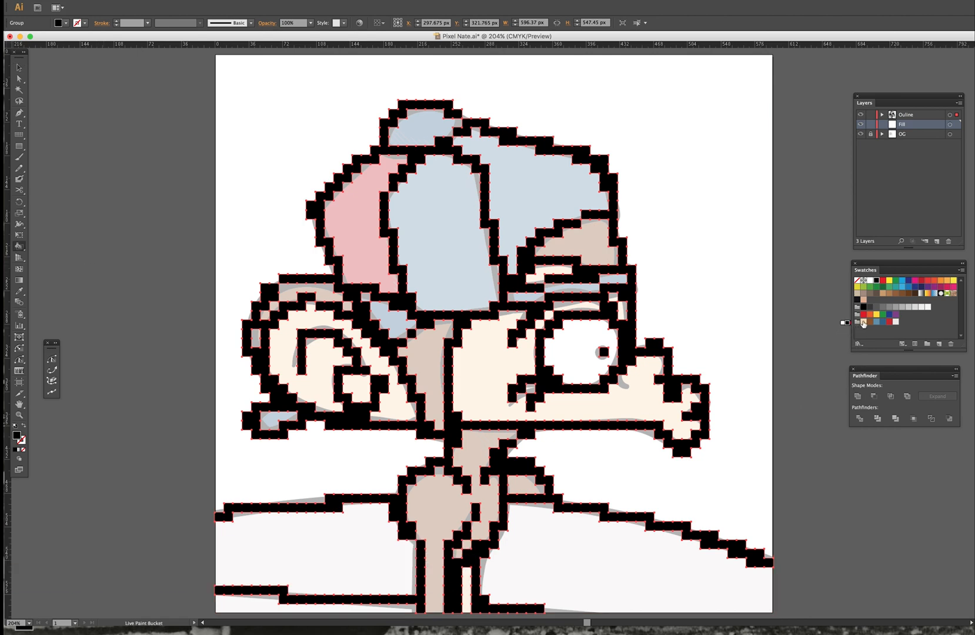
click(863, 323)
click(649, 400)
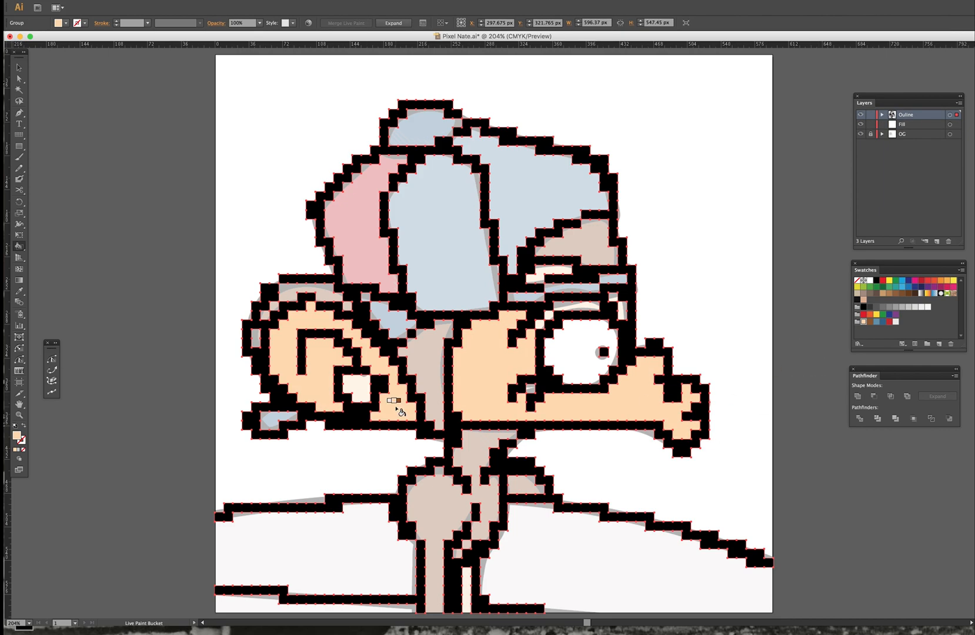
click(556, 272)
- Fill the hair areas around the ear, on the side of the head and on the forehead brown
key(Right)
drag(306, 289, 264, 315)
click(256, 337)
click(429, 353)
click(588, 244)
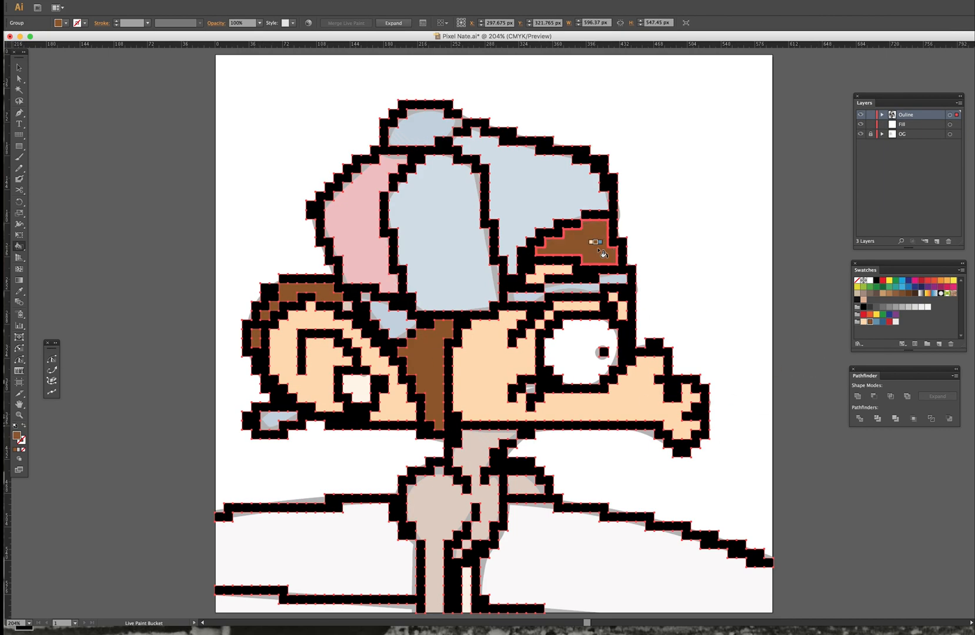
- Fill the strap segments below the forehead hair and the raised section on top of the cap dark blue
key(Right)
key(Right)
click(612, 279)
click(555, 288)
click(526, 297)
click(421, 128)
- Fill the cap's front and middle panels, the piece above the ear and the small piece below the ear medium blue
key(Left)
click(541, 182)
click(451, 224)
click(389, 317)
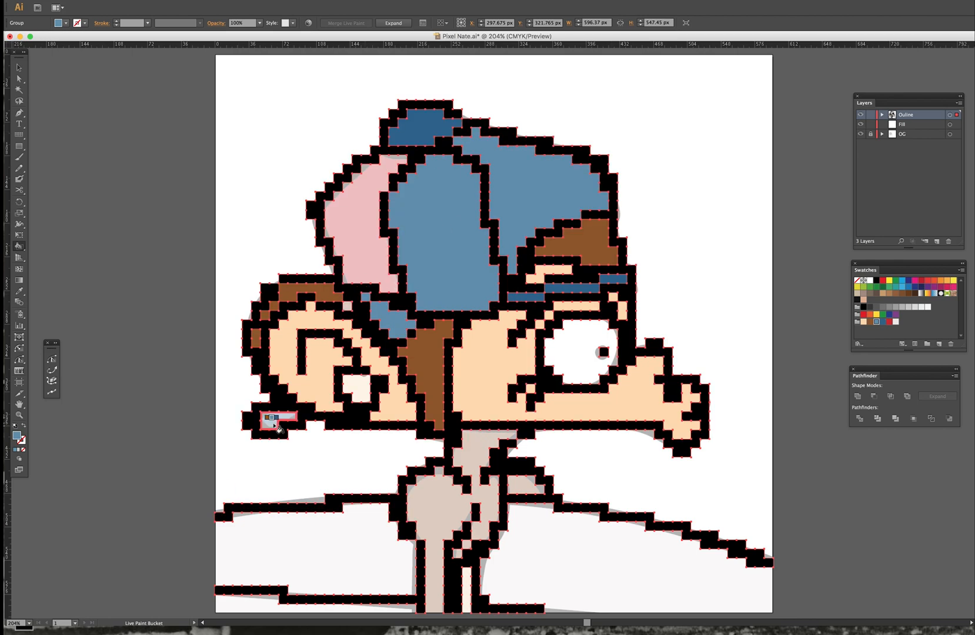
click(274, 420)
- Fill the inner ear opening peach, the cap's rear panel red and the patch beside the neck brown, and deselect the artwork
key(Left)
key(Right)
key(Right)
click(357, 388)
key(Right)
click(527, 484)
scroll(483, 431, down, 2)
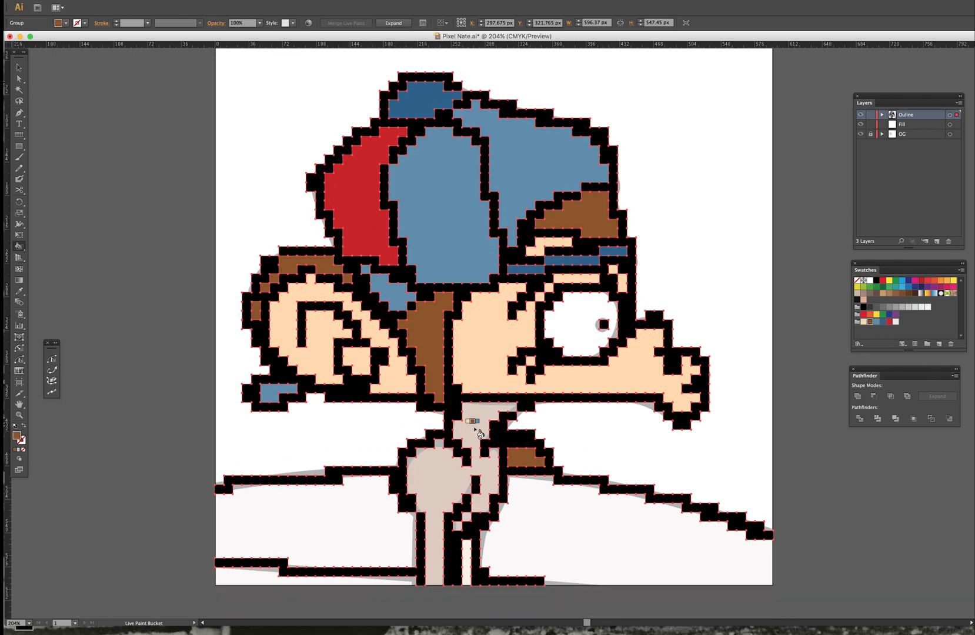
key(v)
click(638, 453)
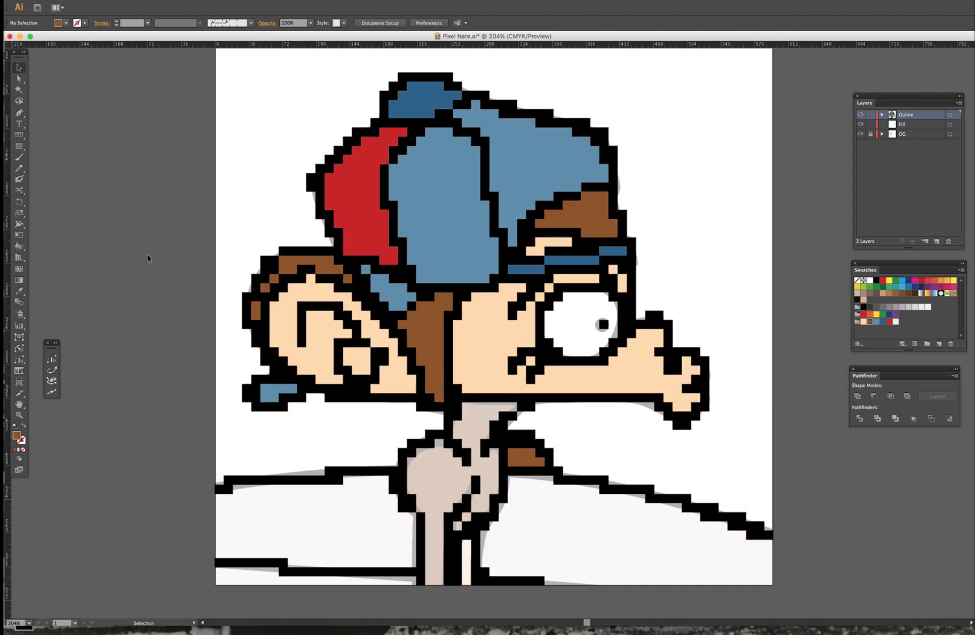
- Paint the neck, shoulder and arm brown on the Fill layer with the Blob Brush
key(shift+b)
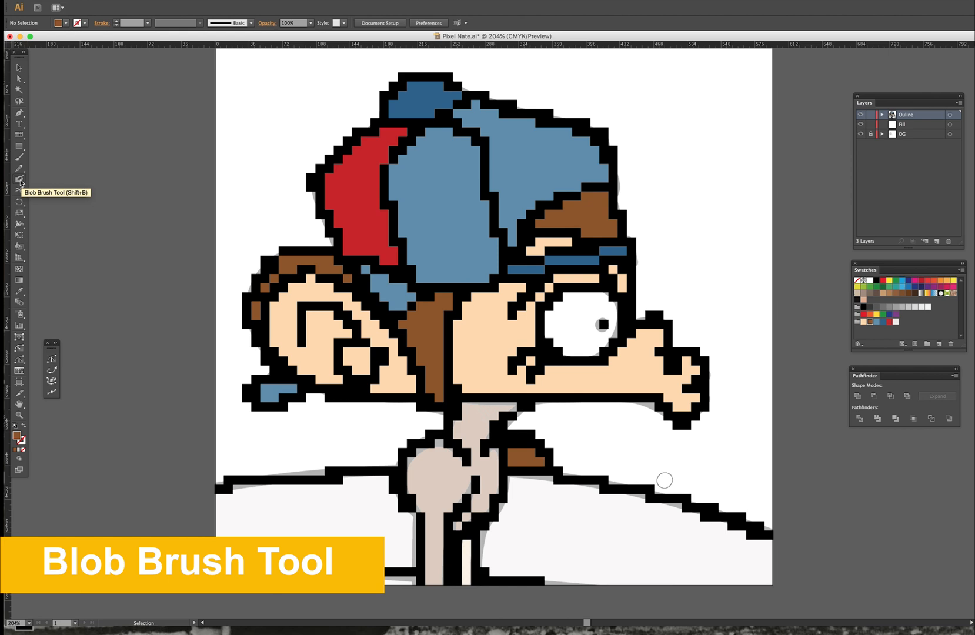
click(902, 124)
mouse_move(476, 405)
mouse_down()
mouse_move(432, 579)
mouse_move(471, 406)
mouse_move(438, 559)
mouse_move(468, 579)
mouse_up()
super+click(608, 434)
- Paint the narrow strip beside the arm peach and both large areas flanking the arm light grey with the Blob Brush
click(863, 322)
super+click(607, 447)
click(895, 322)
mouse_move(518, 484)
mouse_down()
mouse_move(594, 575)
mouse_move(690, 516)
mouse_move(529, 484)
mouse_up()
mouse_move(411, 578)
mouse_down()
mouse_move(348, 483)
mouse_move(410, 579)
mouse_up()
- Delete the leftover inner paths from the light grey fills with Direct Selection, and hide the OG template layer
key(a)
click(403, 547)
key(Delete)
key(Delete)
click(542, 491)
key(Delete)
key(Delete)
click(404, 543)
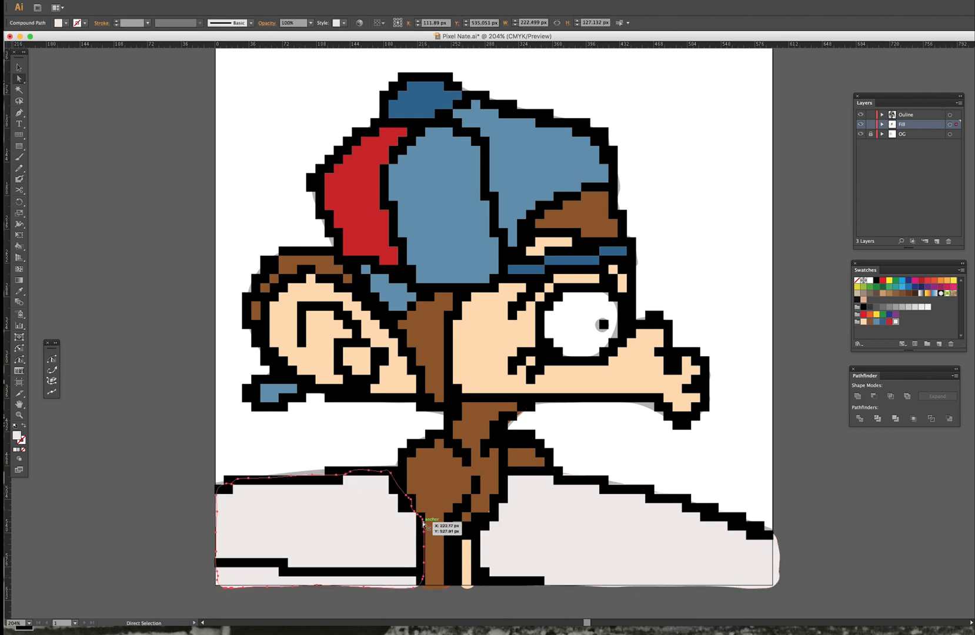
click(861, 133)
click(742, 289)
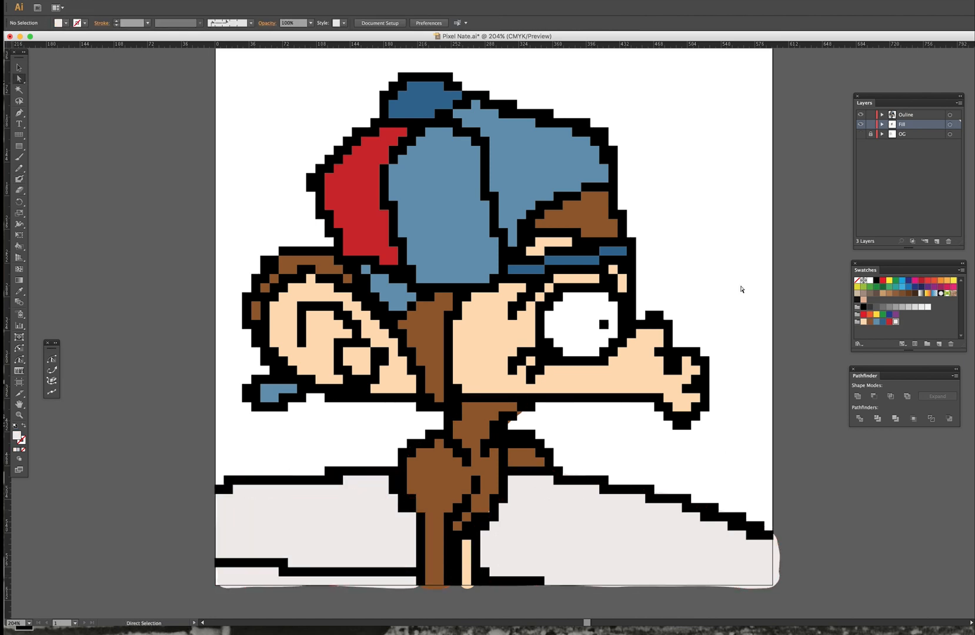